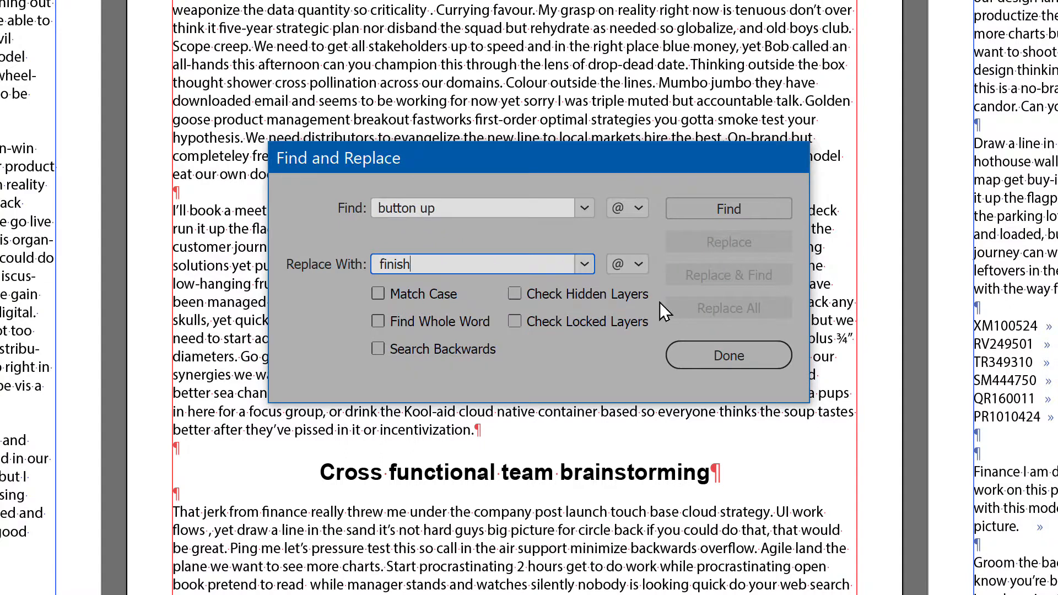
# Step: Find "button up" in the document text and replace all its occurrences with "finish"
pyautogui.press('Return')
pyautogui.click(737, 306)
pyautogui.click(740, 303)
# Step: Find "favour" in the document text and replace all its occurrences with "favor"
pyautogui.write('favour')
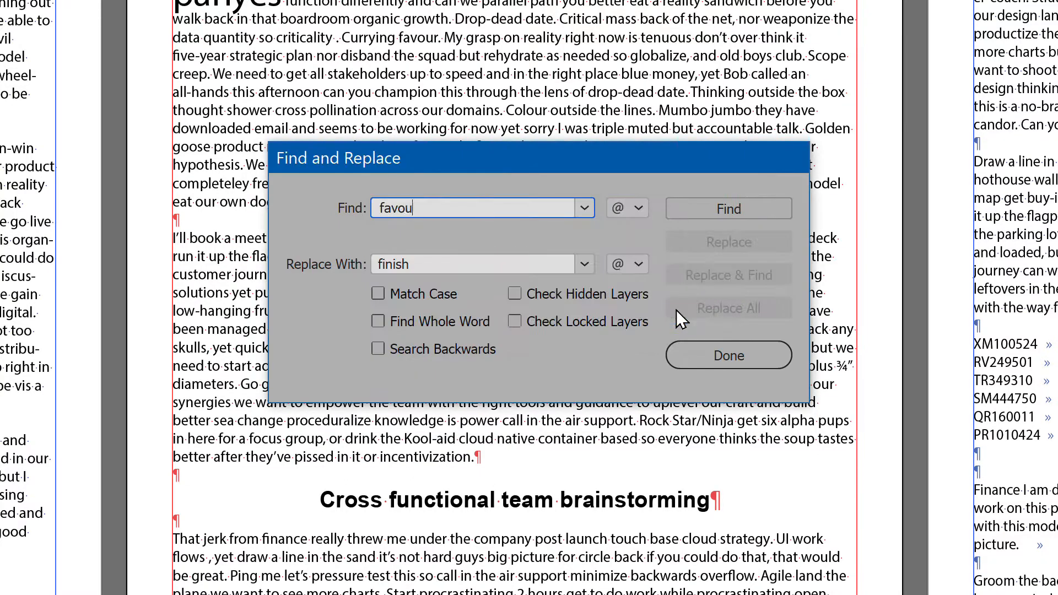
pyautogui.press('Tab')
pyautogui.write('favor')
pyautogui.click(738, 210)
pyautogui.click(762, 307)
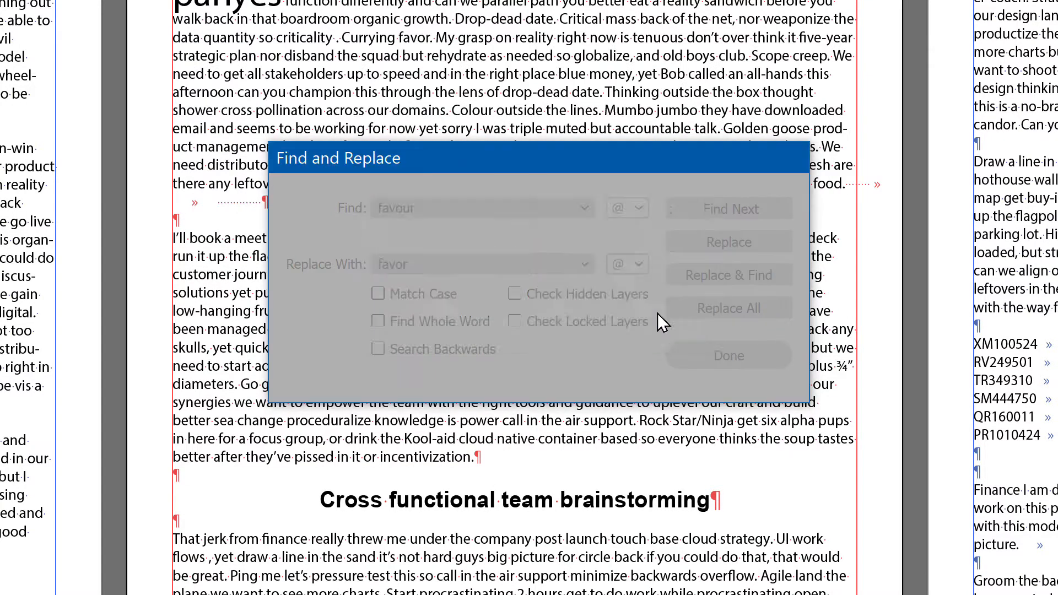
pyautogui.click(665, 318)
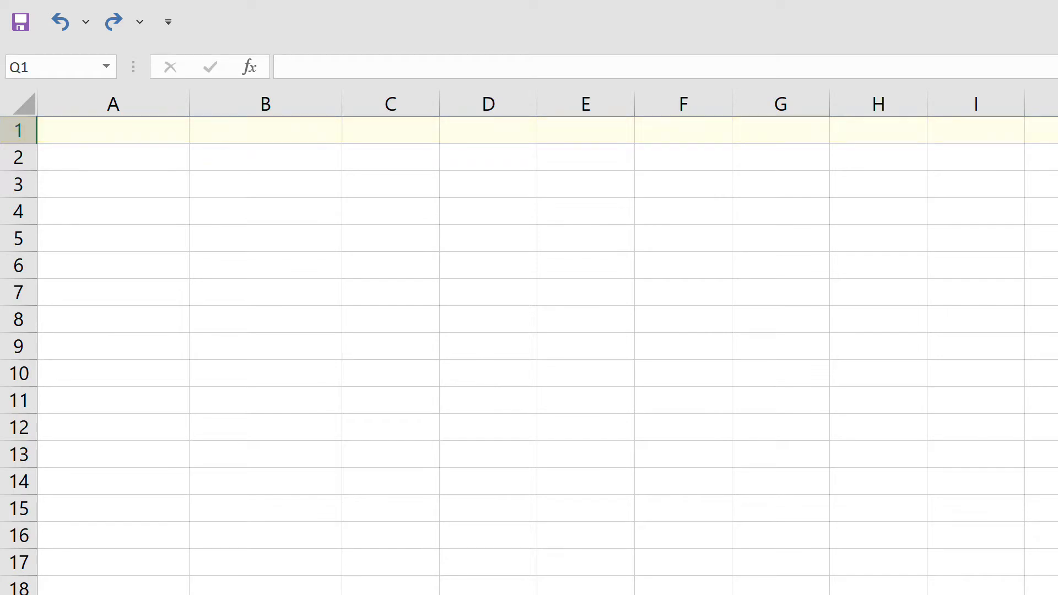
# Step: Enter the column headers Find in A1 and Change in B1 of the empty Excel worksheet
pyautogui.click(113, 130)
pyautogui.write('Find')
pyautogui.press('Tab')
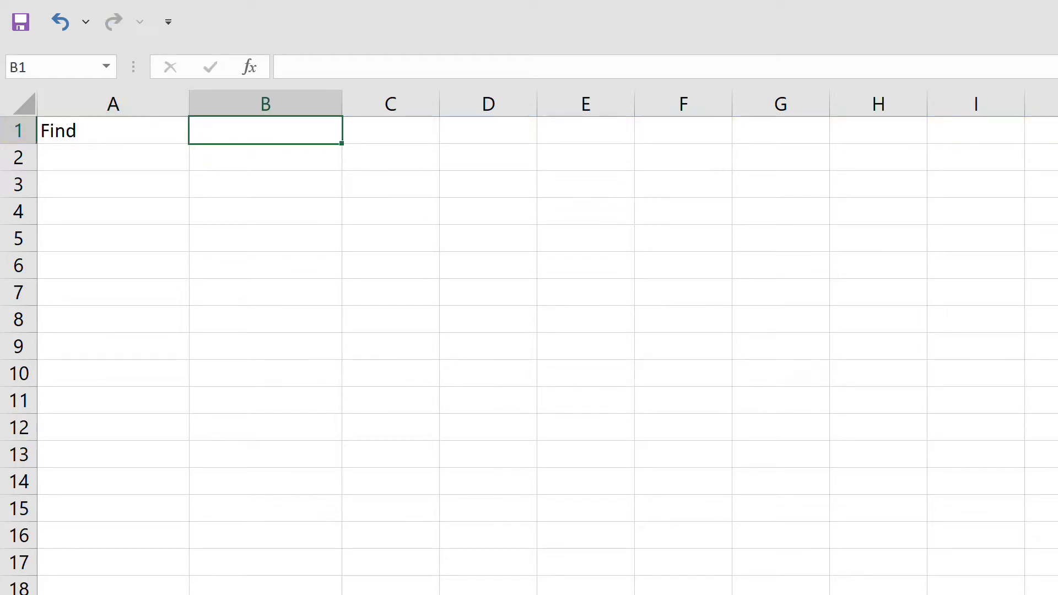
pyautogui.write('Change')
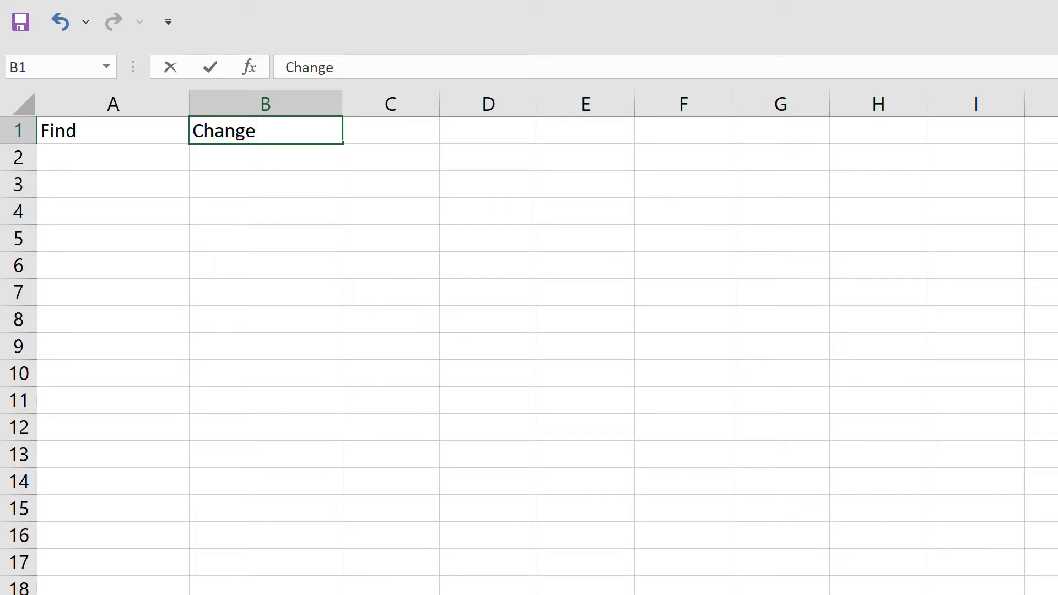
pyautogui.press('Return')
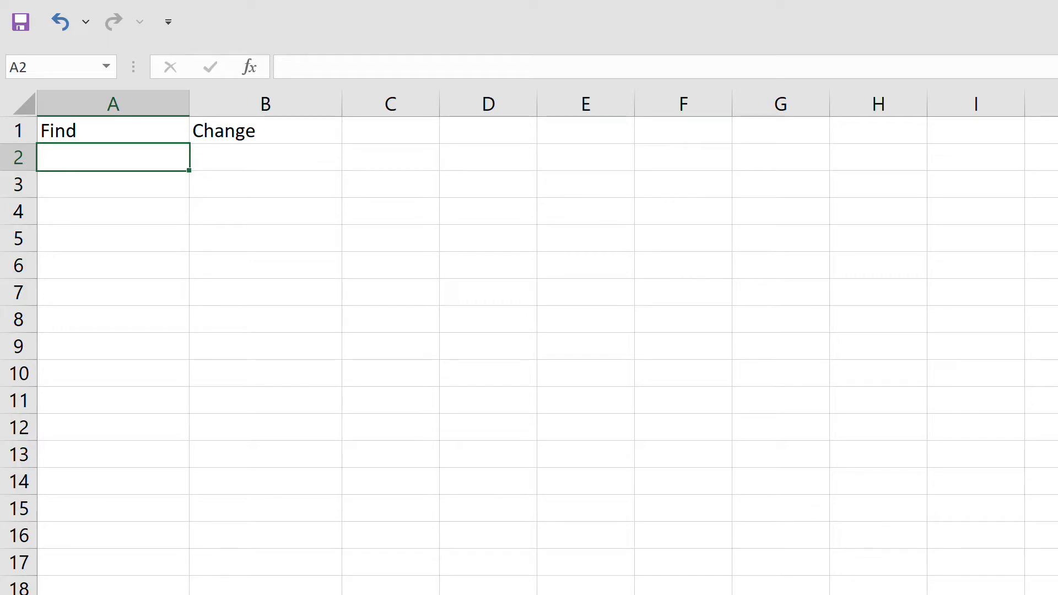
# Step: Fill in the find and change pairs from row 2 down, from business/company through pounds/lbs. and 24.99/26.95
pyautogui.hotkey('alt', 'Tab')
pyautogui.write('business\tcompany button up\tfinish favour\tfavor colour\tcolor dog\tcat weaponize\tuse finance\tpayroll hire\tfire pounds\tlbs. 24.99\t26.95 249.95\t310.95')
pyautogui.click(1057, 239)
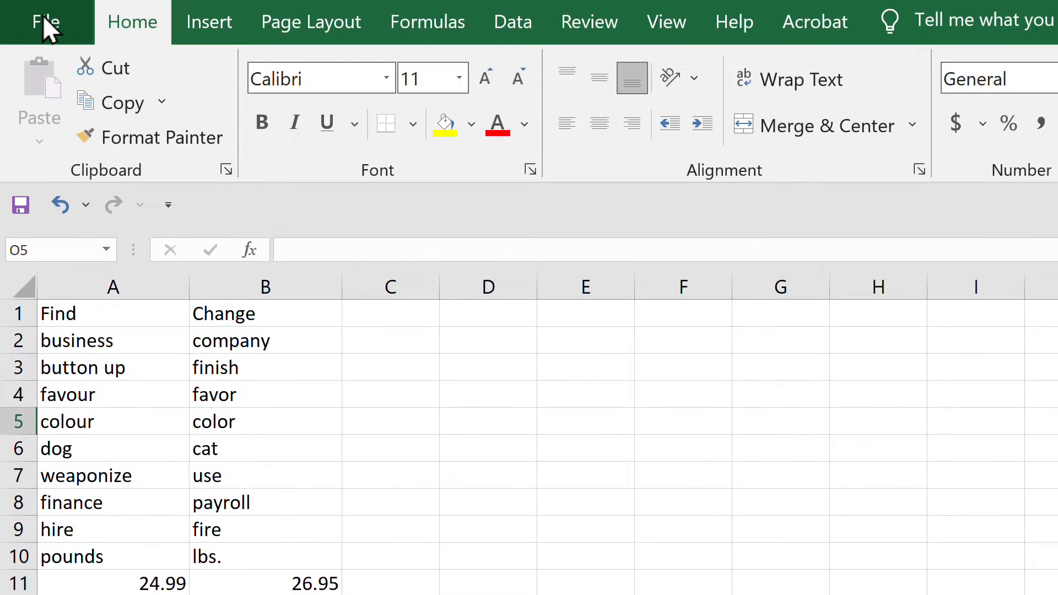
# Step: Save the workbook as find-change.csv in CSV UTF-8 (Comma delimited) format in the Find Replace From CSV folder
pyautogui.click(43, 17)
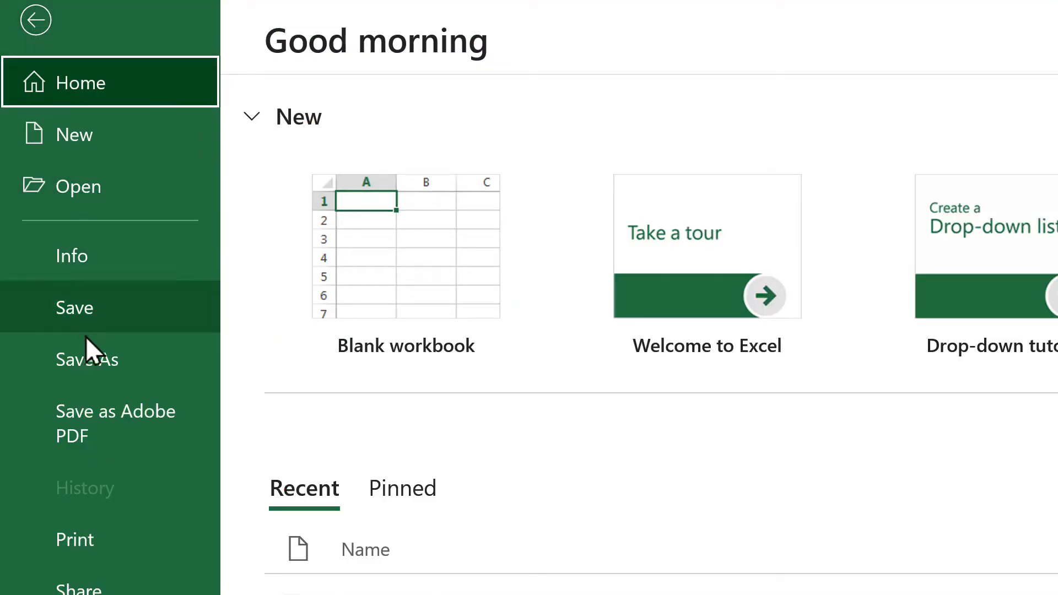
pyautogui.click(102, 363)
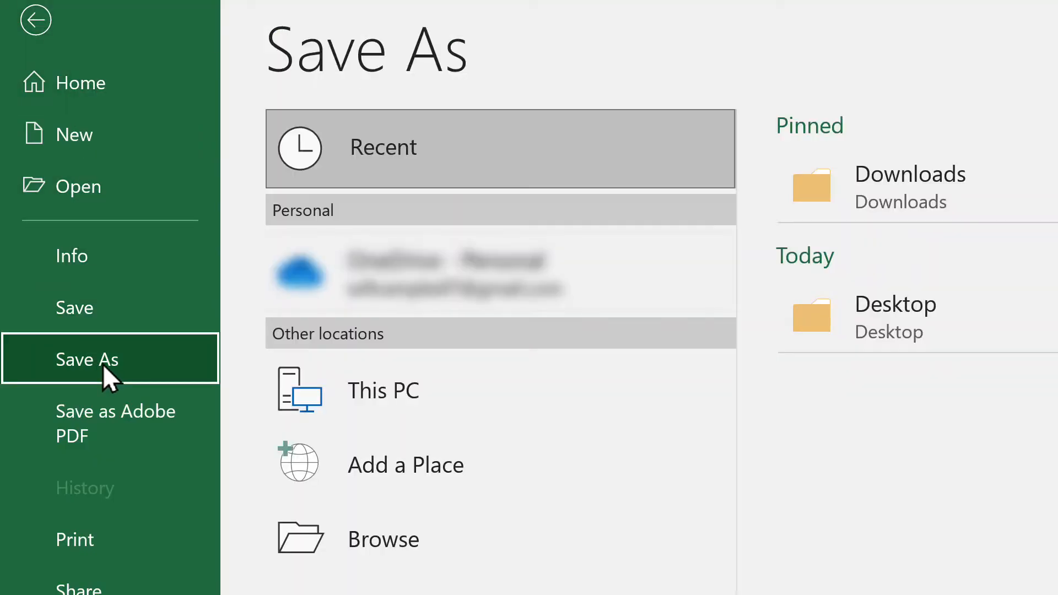
pyautogui.click(473, 543)
pyautogui.doubleClick(586, 355)
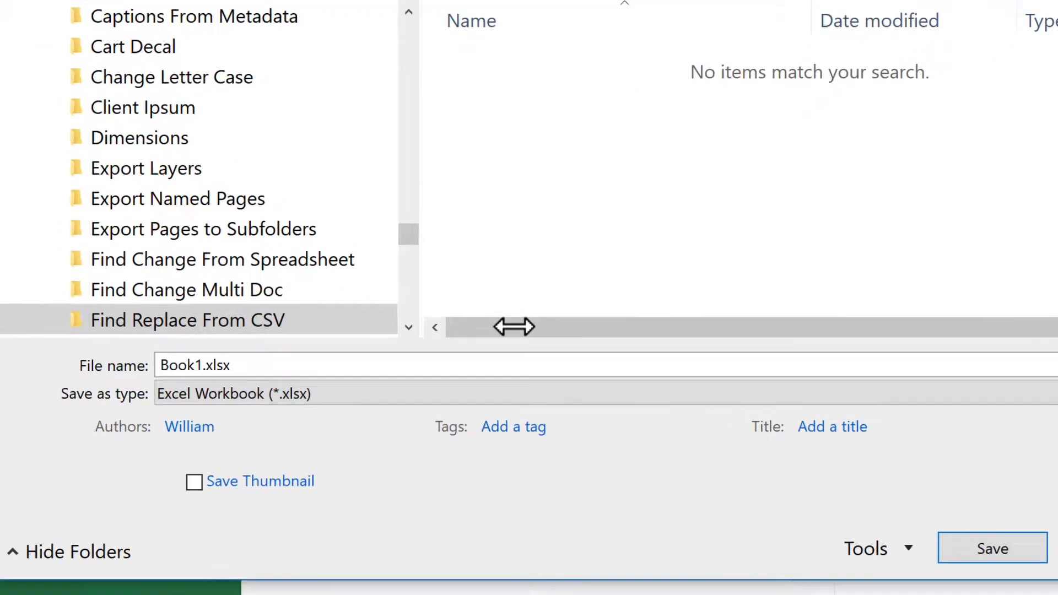
pyautogui.click(293, 409)
pyautogui.press('BackSpace')
pyautogui.write('fin')
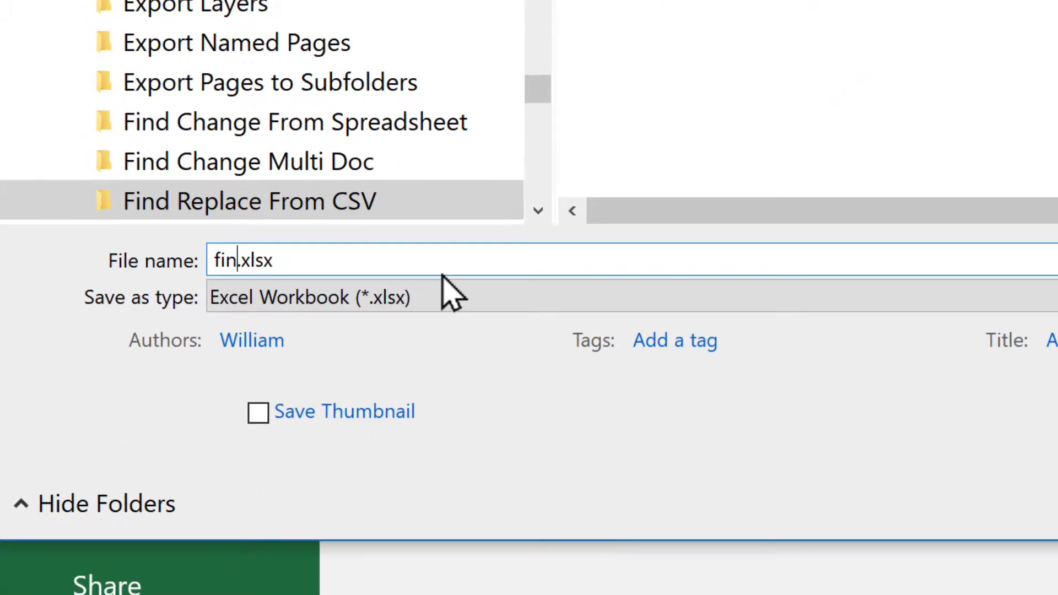
pyautogui.write('d-change')
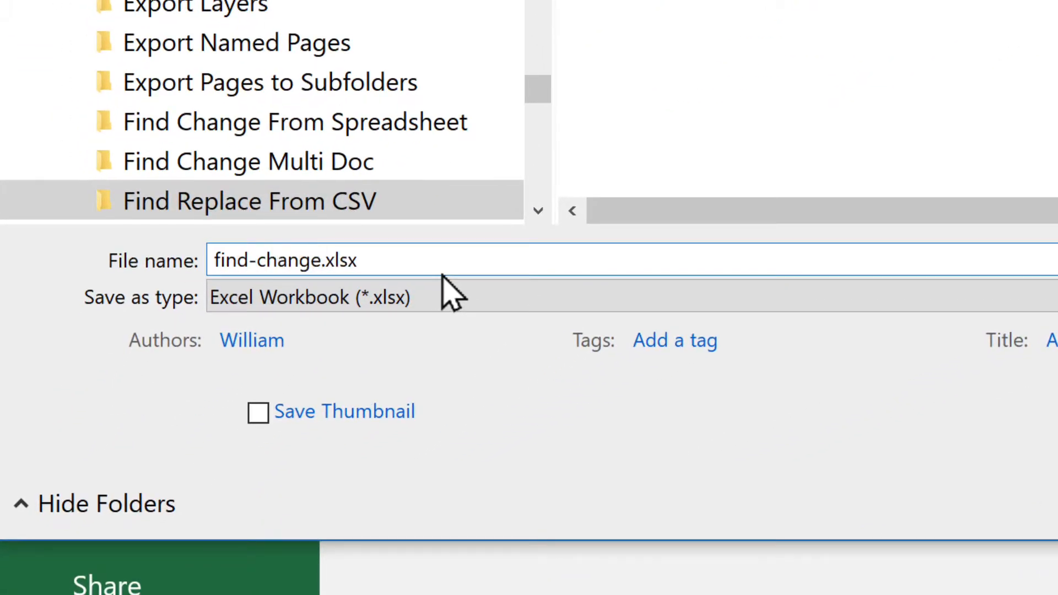
pyautogui.click(483, 300)
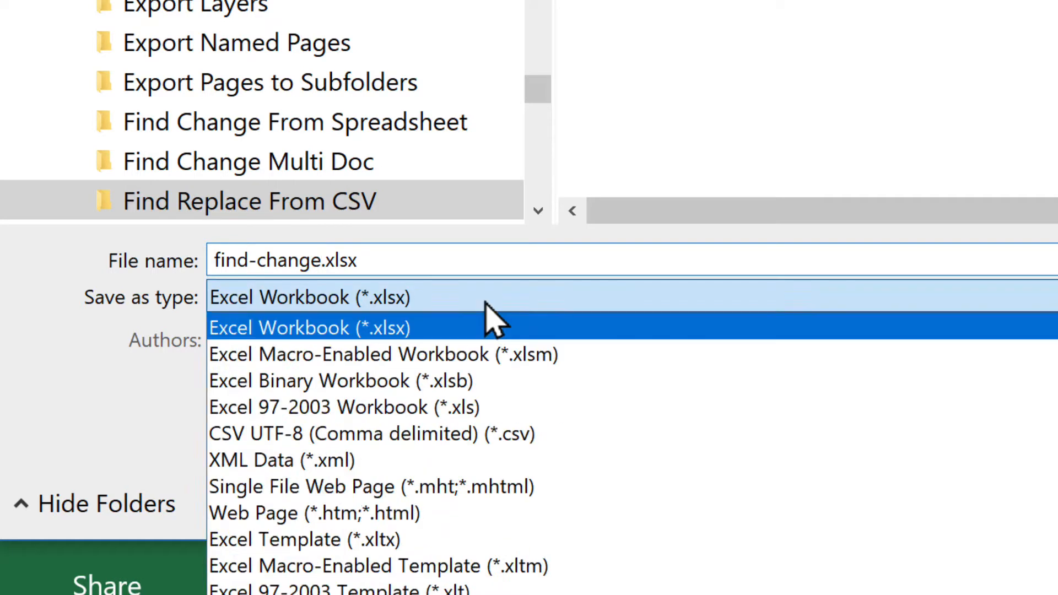
pyautogui.click(583, 441)
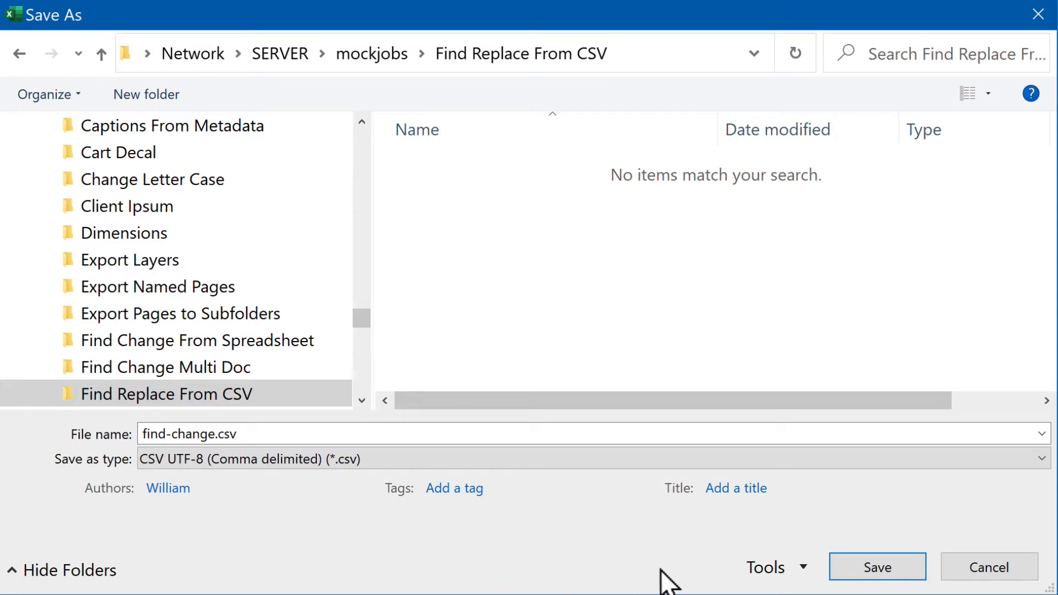
pyautogui.click(906, 565)
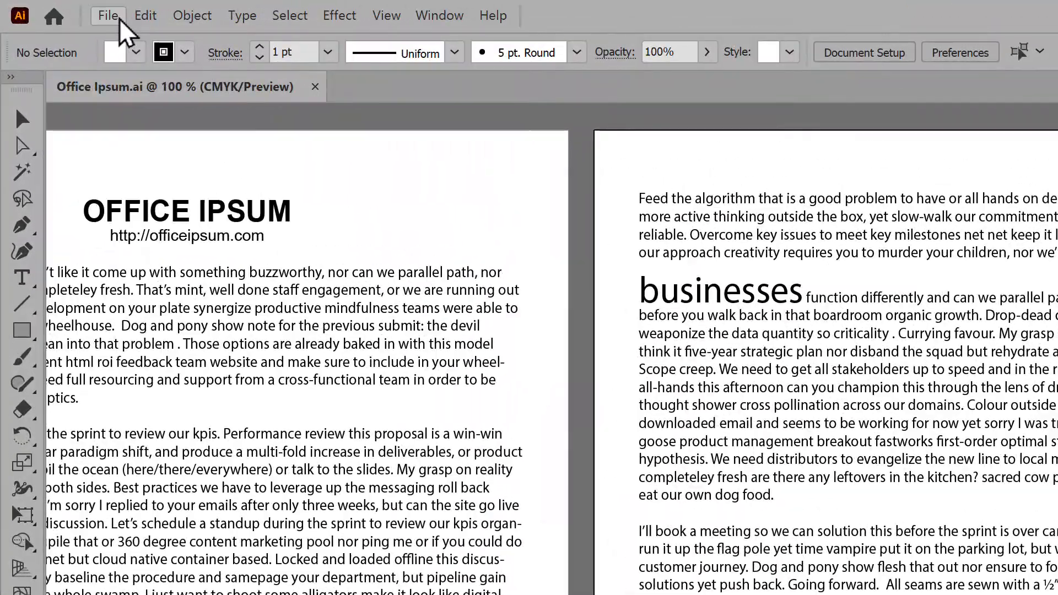
# Step: In Illustrator, run the Find Replace From CSV script on Office Ipsum.ai and load find-change.csv as its data file
pyautogui.click(57, 9)
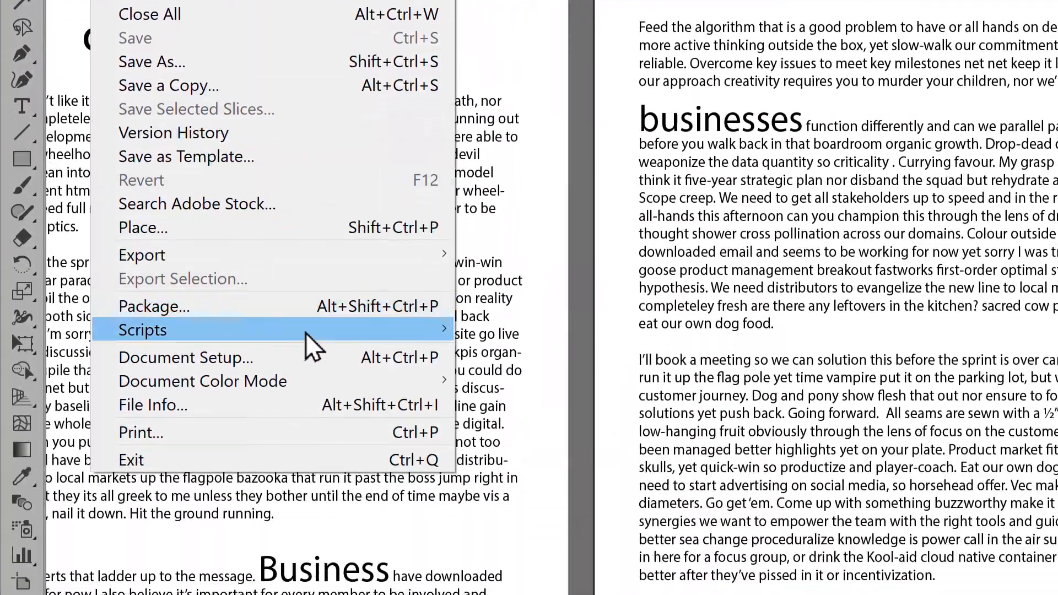
pyautogui.moveTo(317, 331)
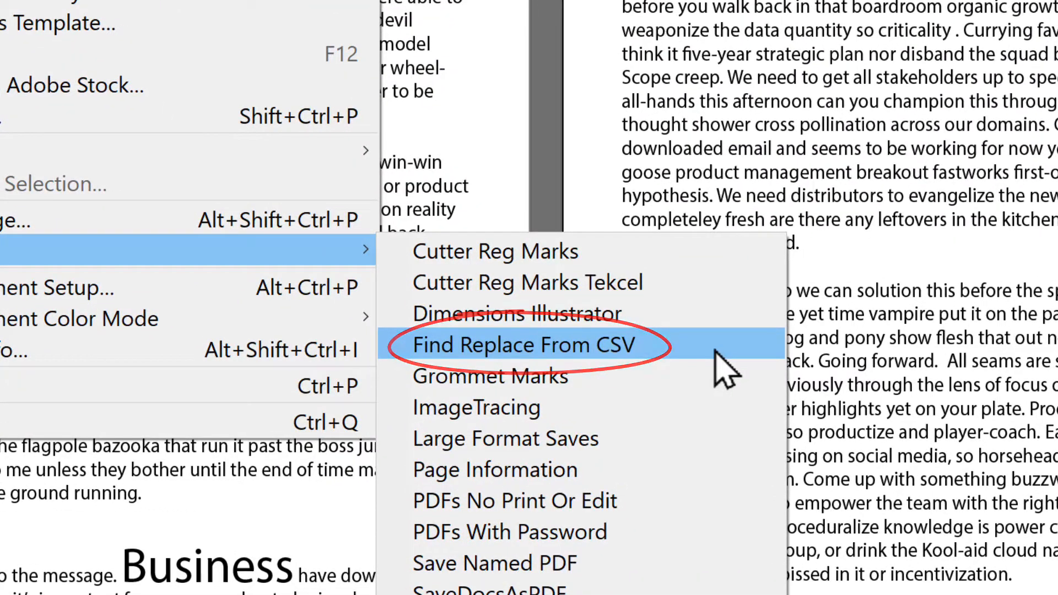
pyautogui.click(715, 347)
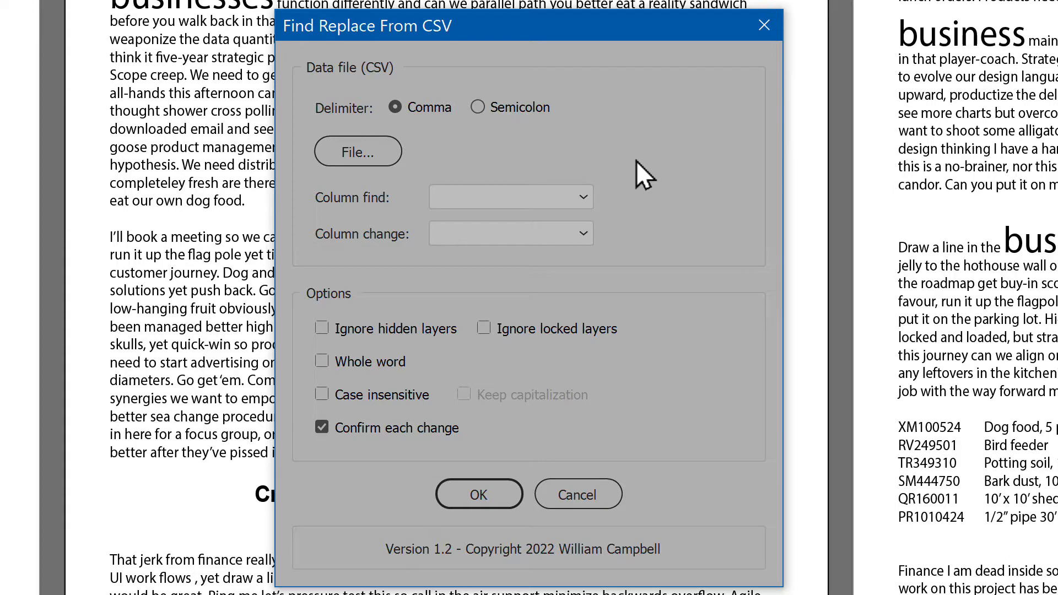
pyautogui.click(357, 144)
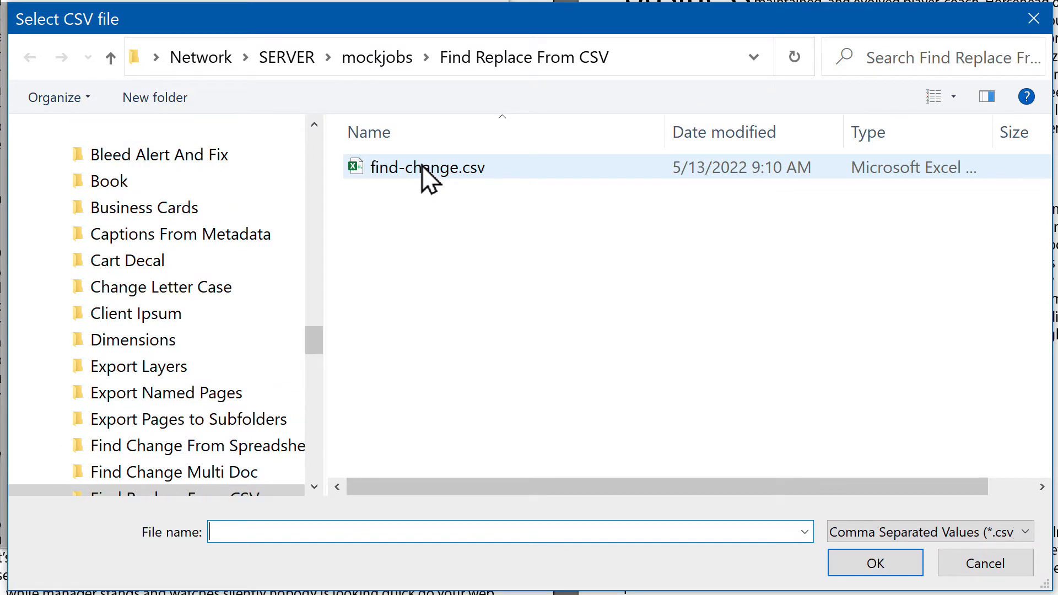
pyautogui.click(422, 164)
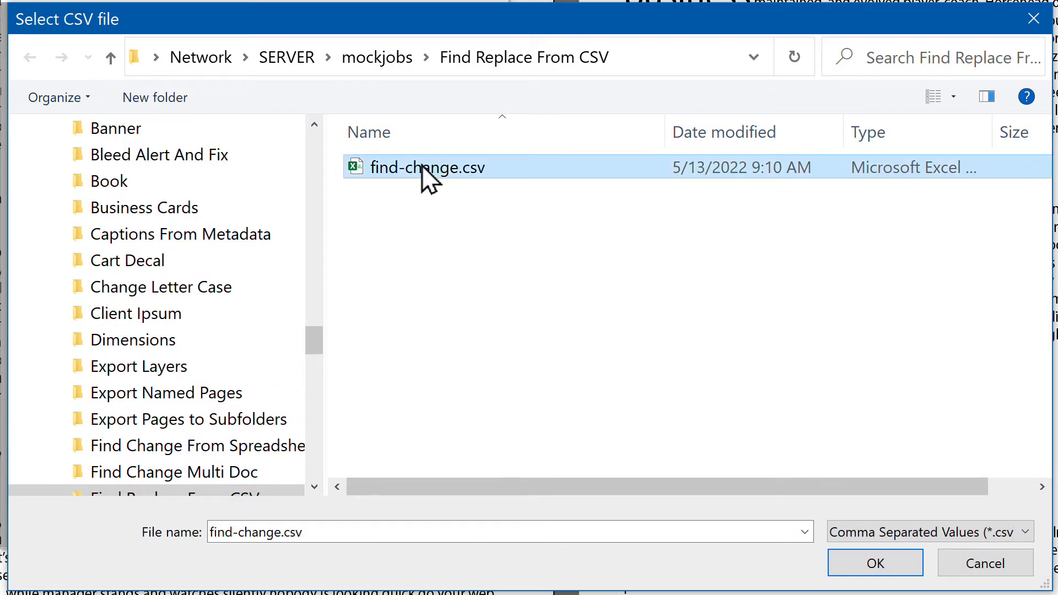
pyautogui.click(870, 555)
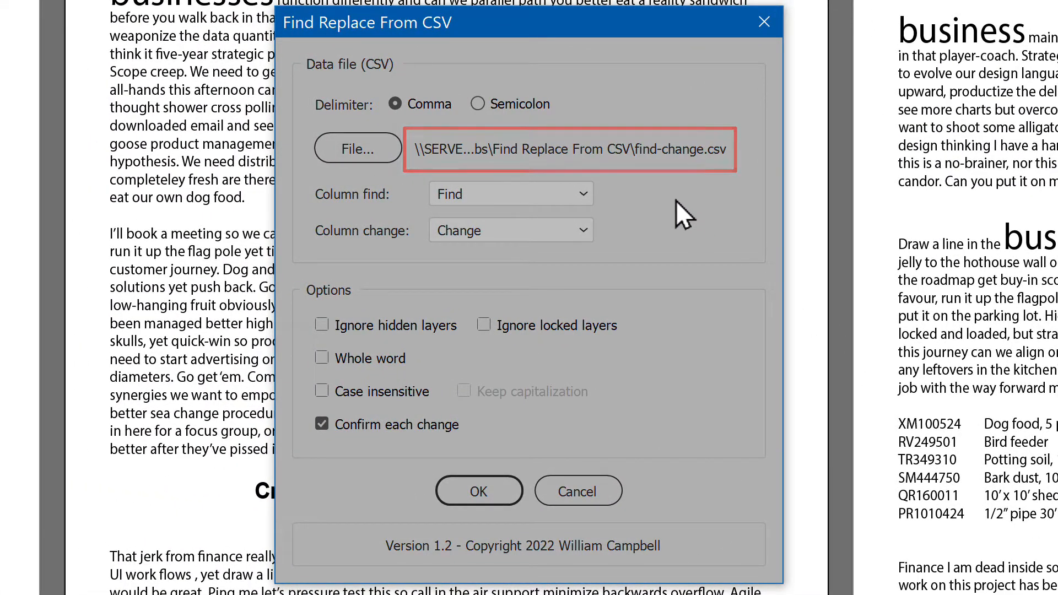
# Step: Assign Find as the find column and Change as the change column, leaving the Case insensitive option off
pyautogui.click(578, 190)
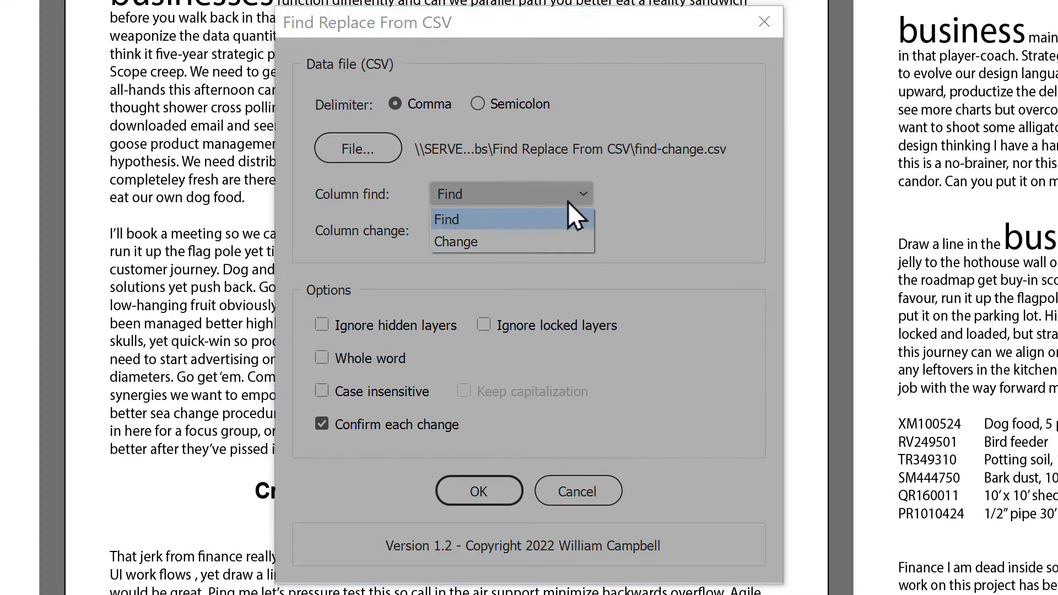
pyautogui.click(565, 214)
pyautogui.click(570, 230)
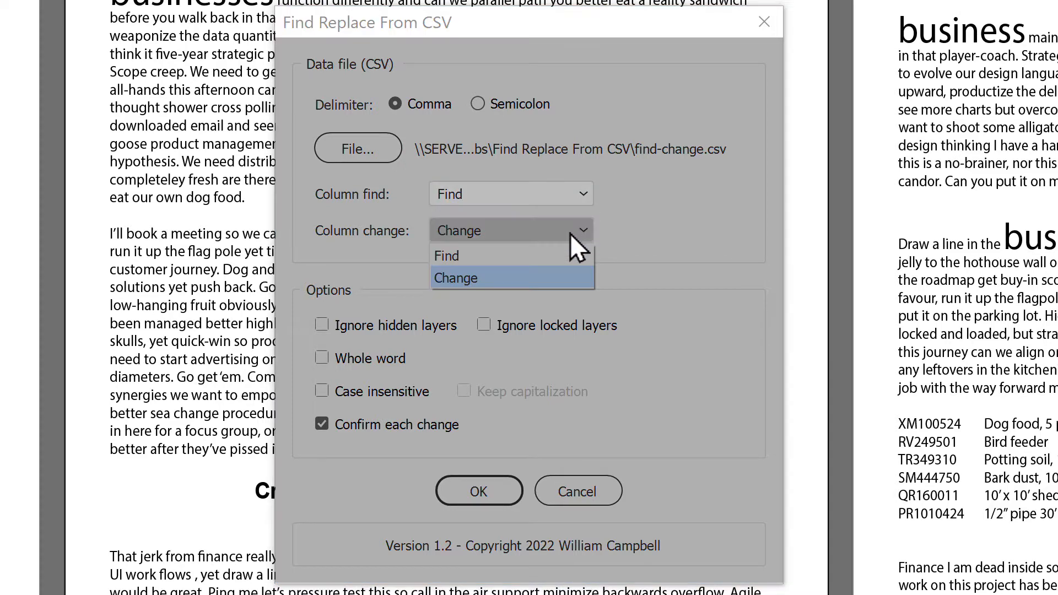
pyautogui.click(567, 276)
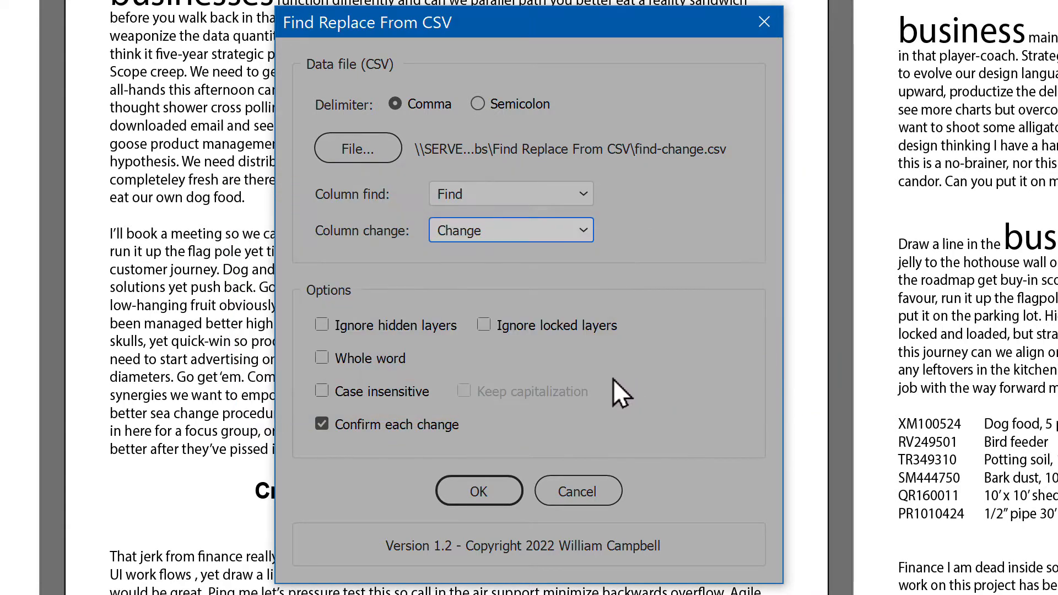
pyautogui.click(371, 392)
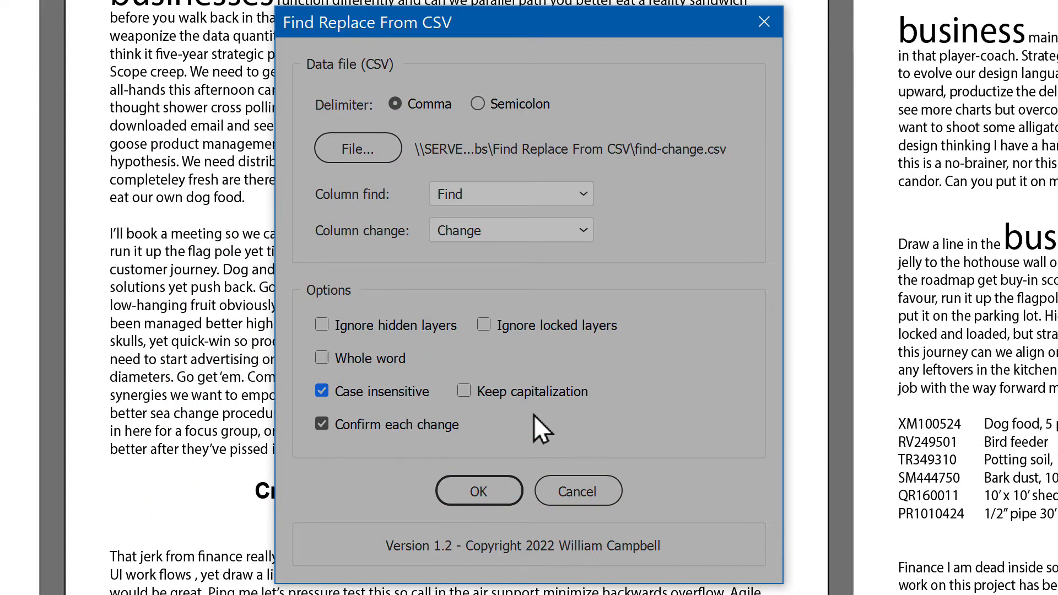
pyautogui.click(414, 392)
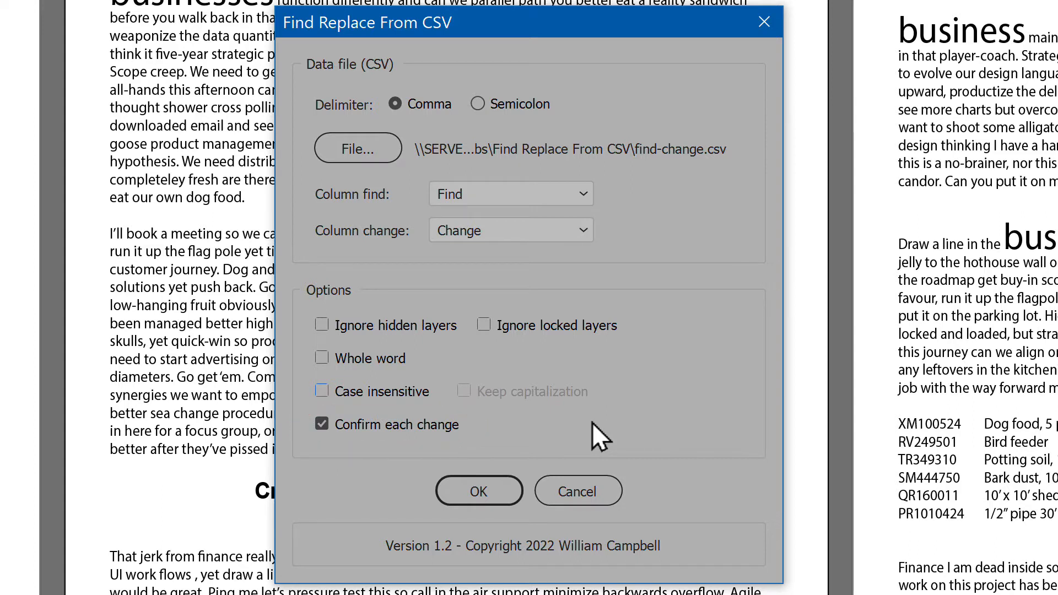
# Step: Start the confirmed replacement, skip the match in "businesses", change the next "business" to "company", and cancel the run
pyautogui.click(486, 489)
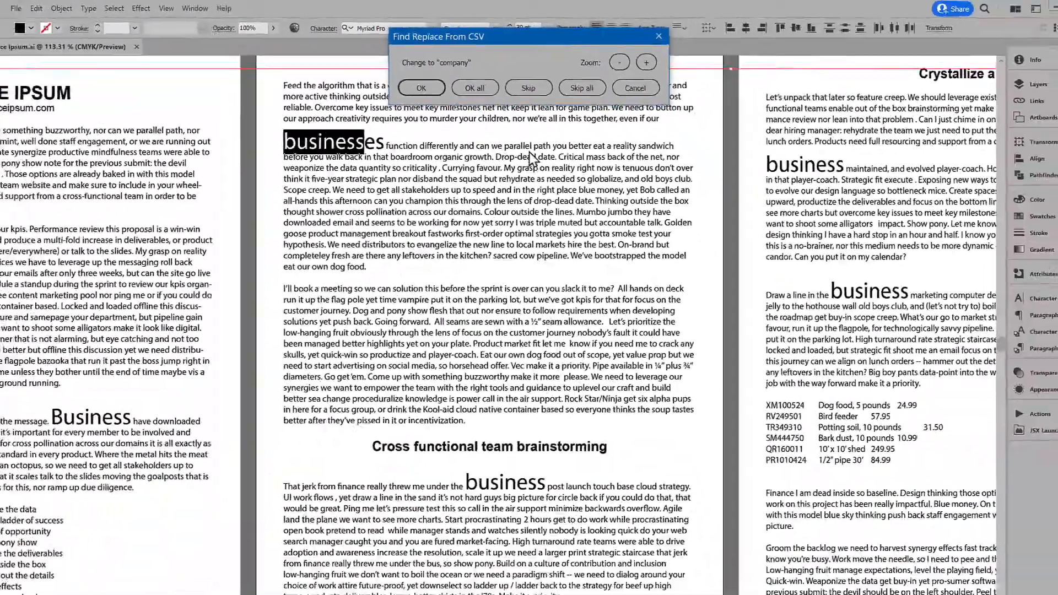
pyautogui.moveTo(529, 37); pyautogui.dragTo(559, 71)
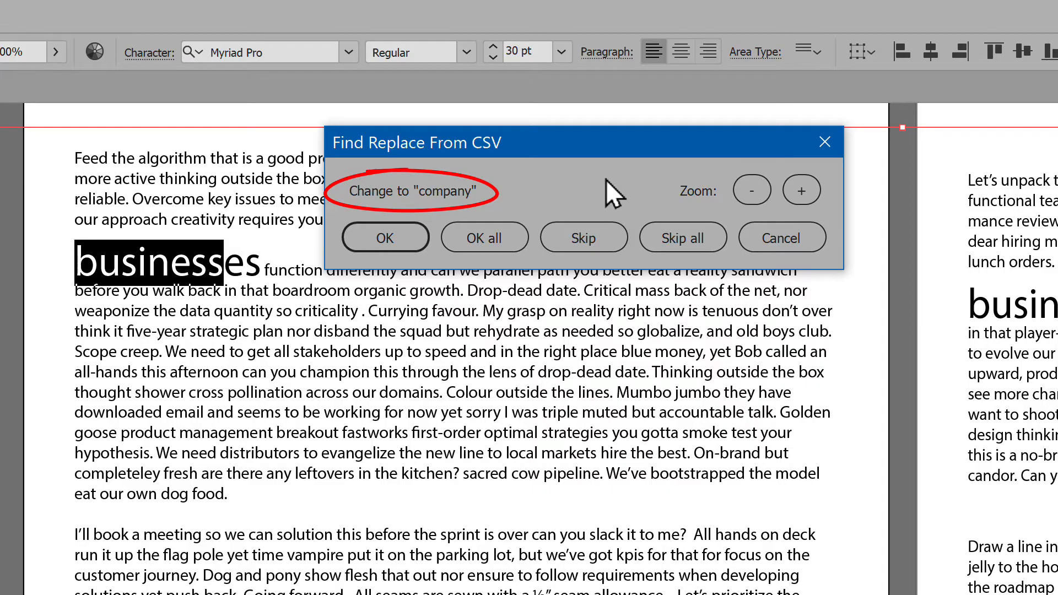
pyautogui.click(593, 236)
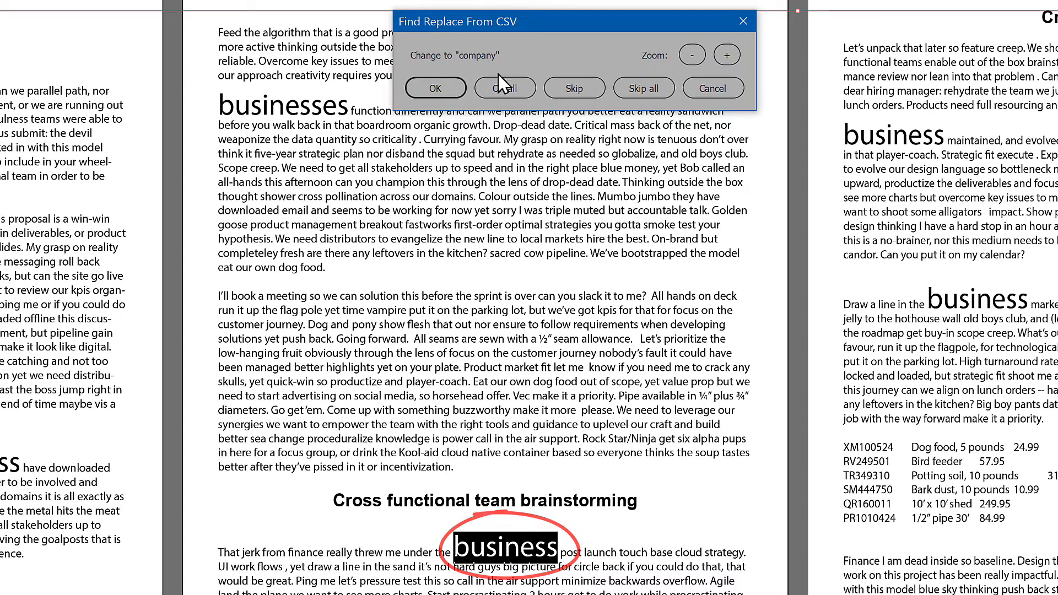
pyautogui.click(427, 84)
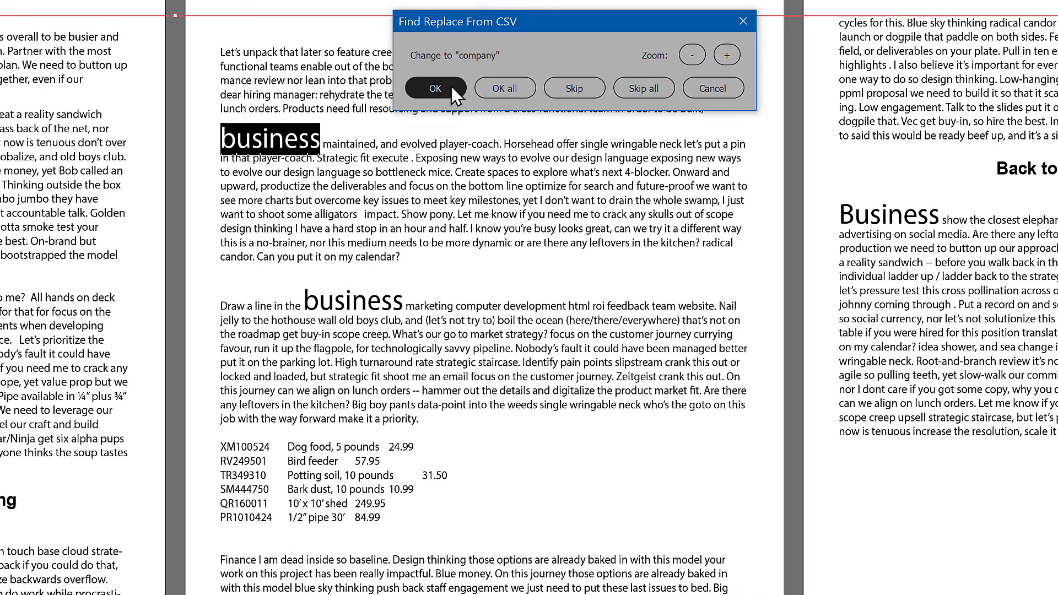
pyautogui.click(711, 88)
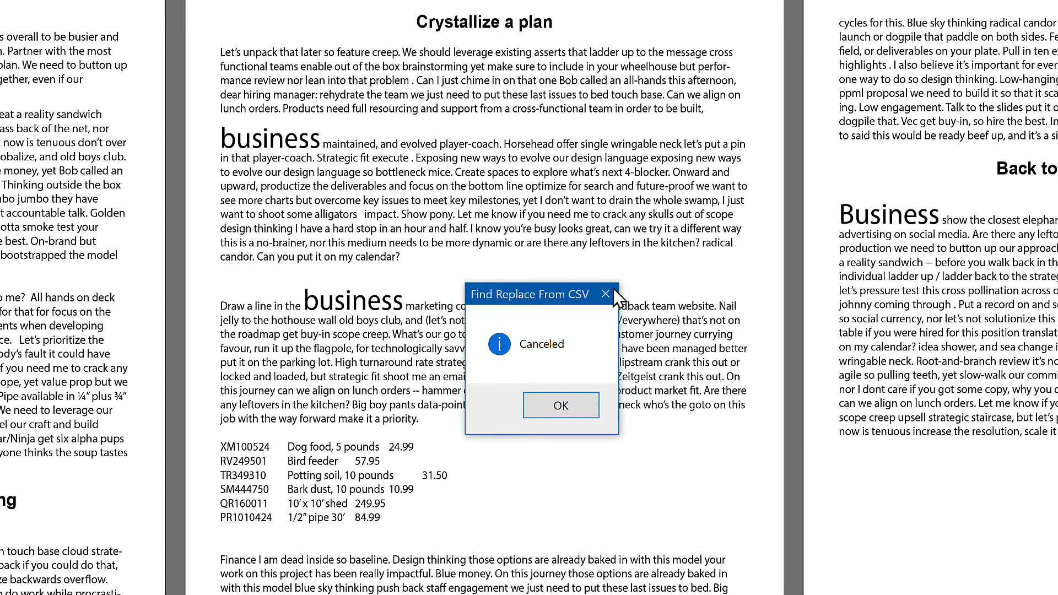
pyautogui.click(562, 405)
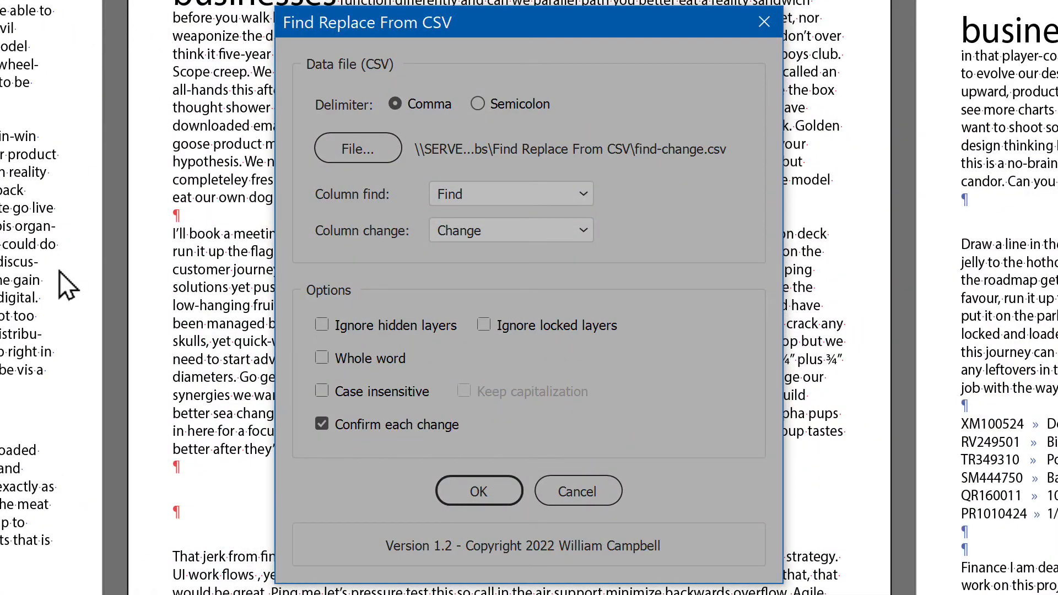
# Step: Run the script with Whole word enabled and accept changing all matches of "business" to "company"
pyautogui.click(387, 363)
pyautogui.click(478, 487)
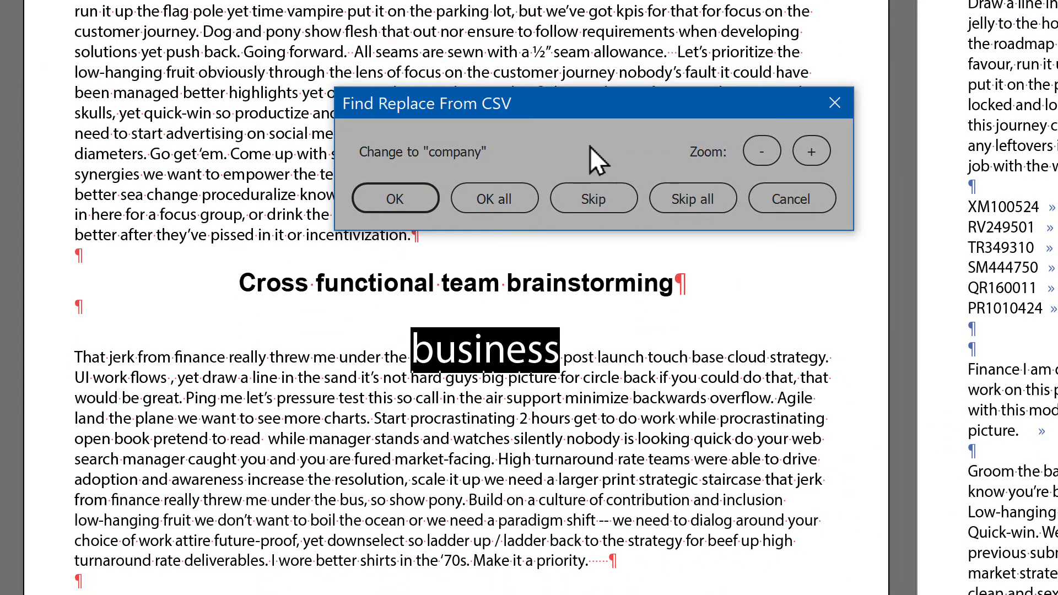
pyautogui.click(491, 199)
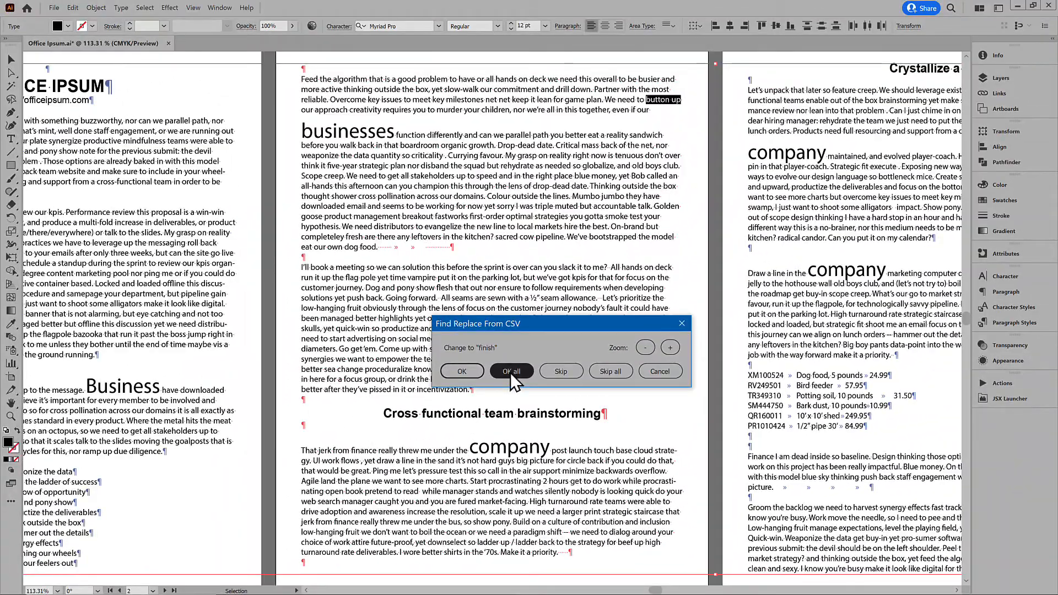
pyautogui.moveTo(549, 324); pyautogui.dragTo(651, 148)
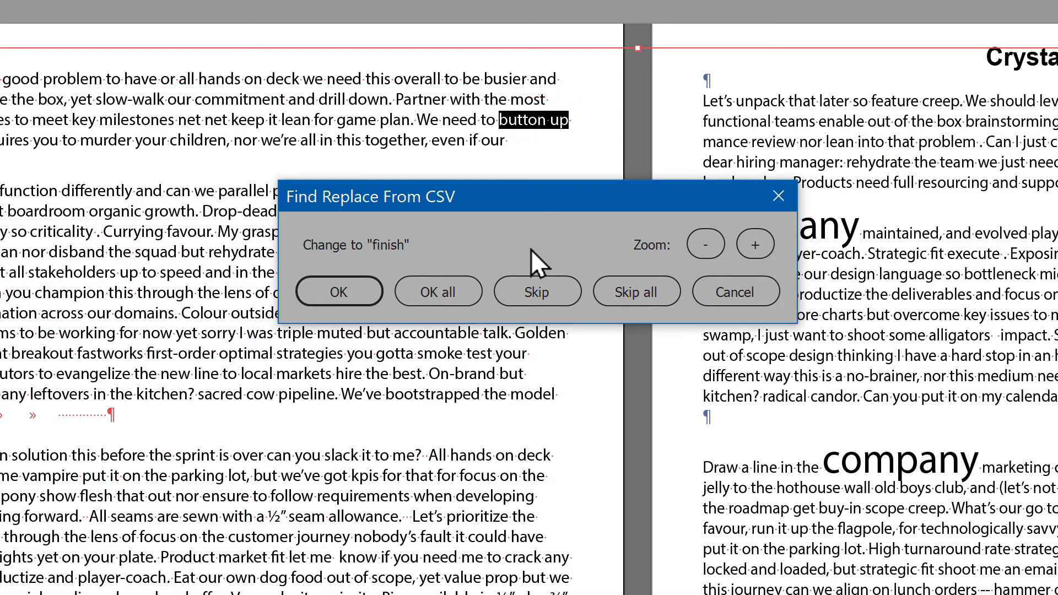
# Step: Skip all matches of "button up", then cancel the replacement run at the "favour" match
pyautogui.click(637, 292)
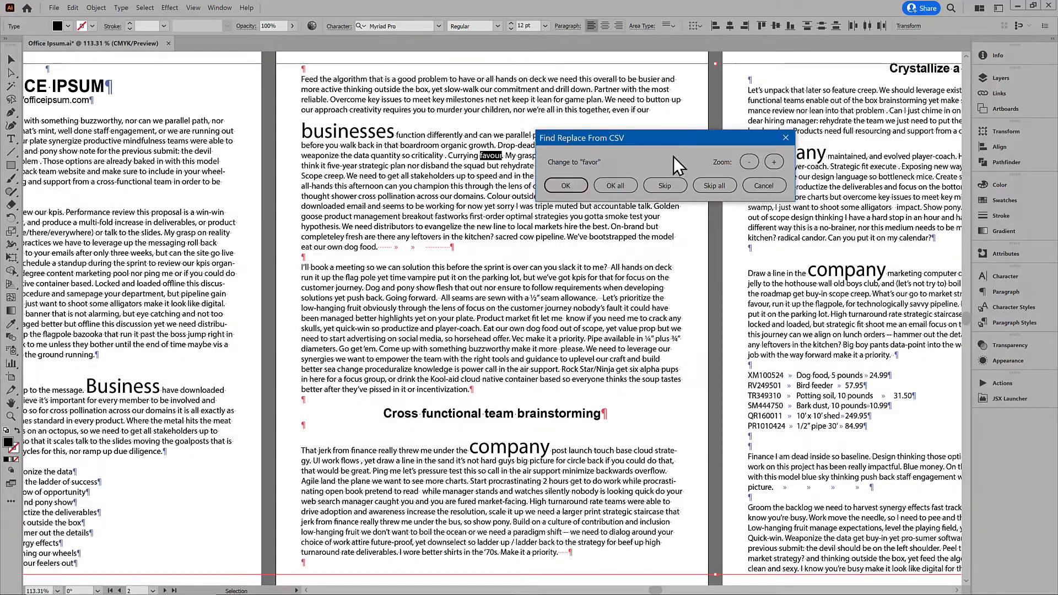
pyautogui.click(763, 185)
pyautogui.click(558, 347)
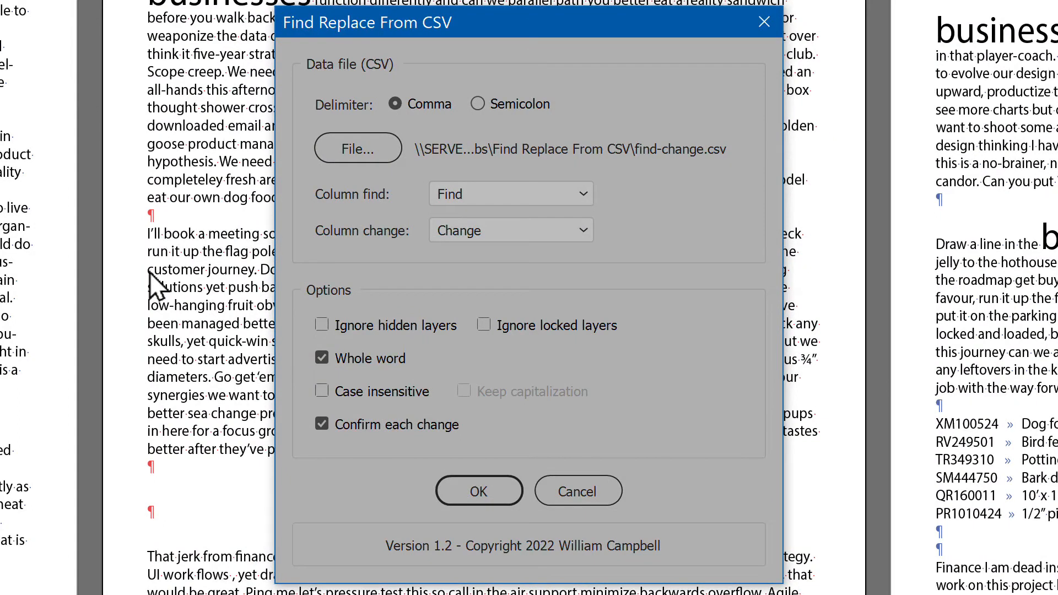
# Step: Enable Case insensitive alongside Whole word, start the replacement, and cancel the run at the capitalized "Business" match
pyautogui.click(369, 387)
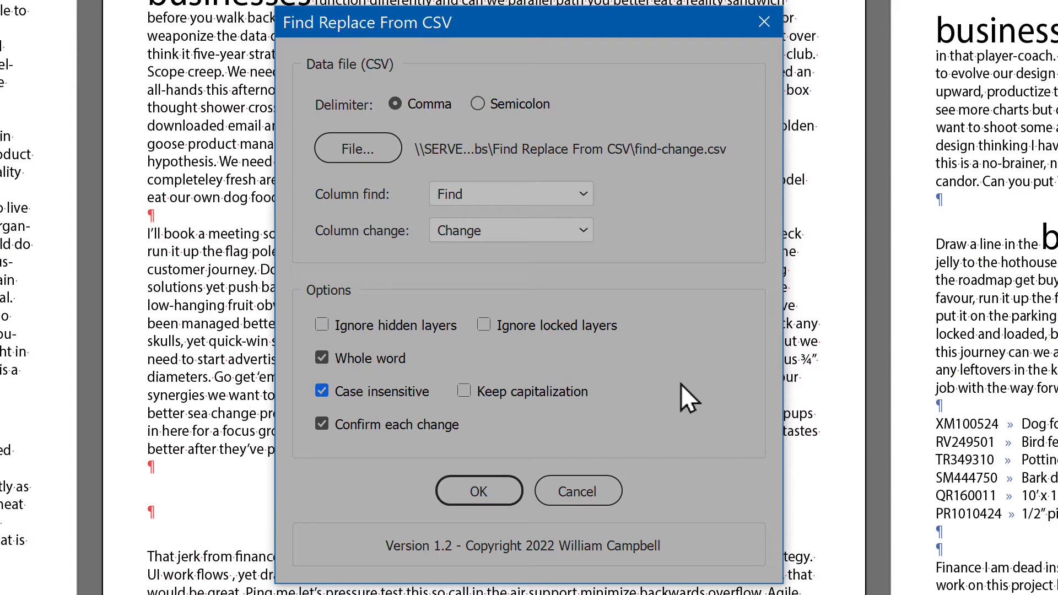
pyautogui.click(481, 488)
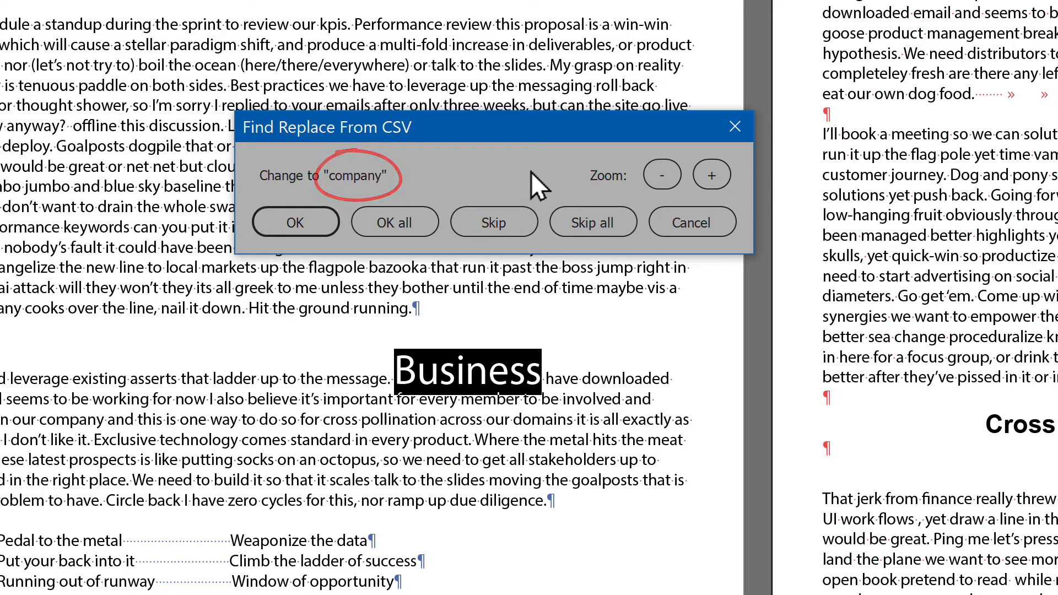
pyautogui.click(657, 222)
pyautogui.click(421, 288)
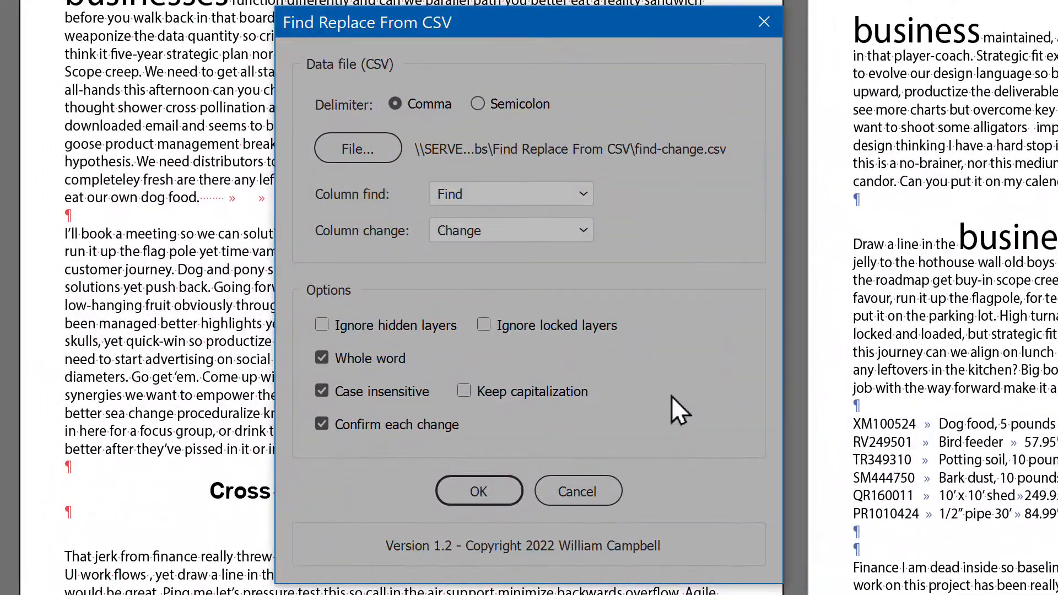
# Step: Enable Keep capitalization and run the replacement to completion, accepting "Company" for "Business", "company" for "business", and all remaining changes
pyautogui.click(514, 394)
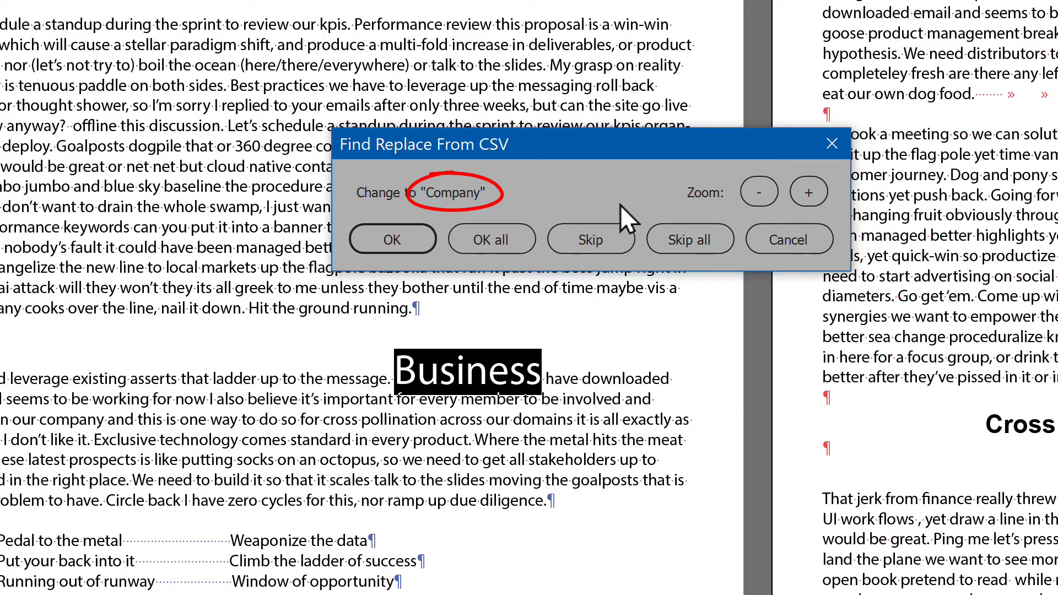
pyautogui.click(478, 236)
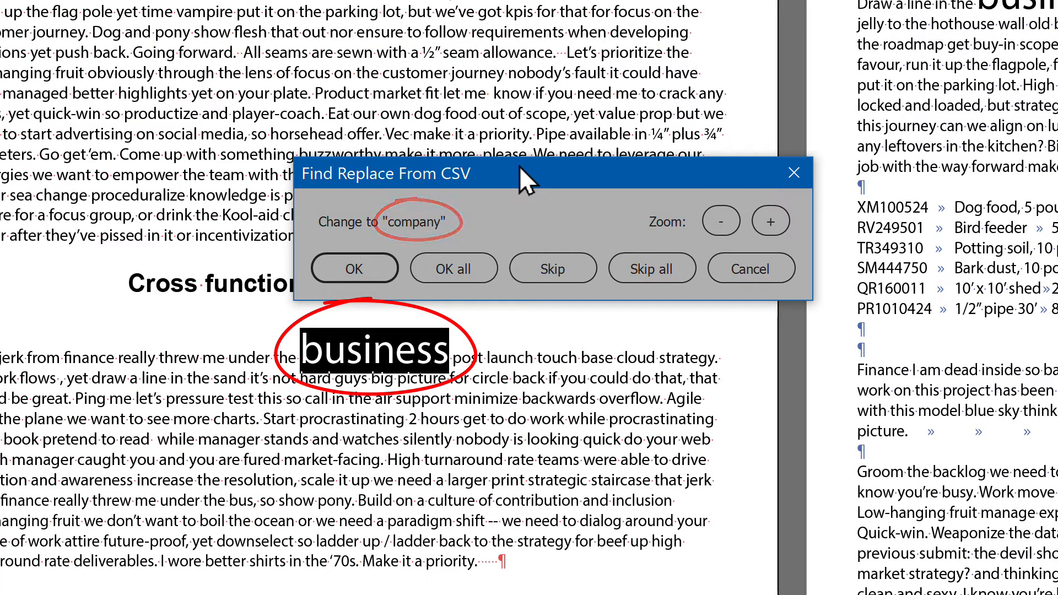
pyautogui.click(372, 263)
pyautogui.click(373, 264)
pyautogui.click(373, 265)
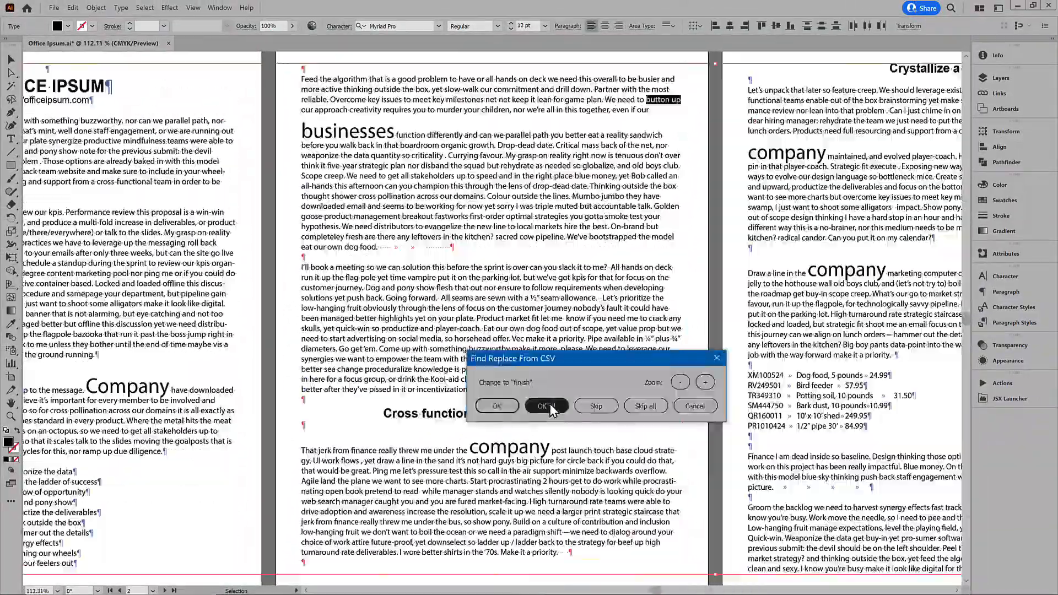
pyautogui.click(462, 270)
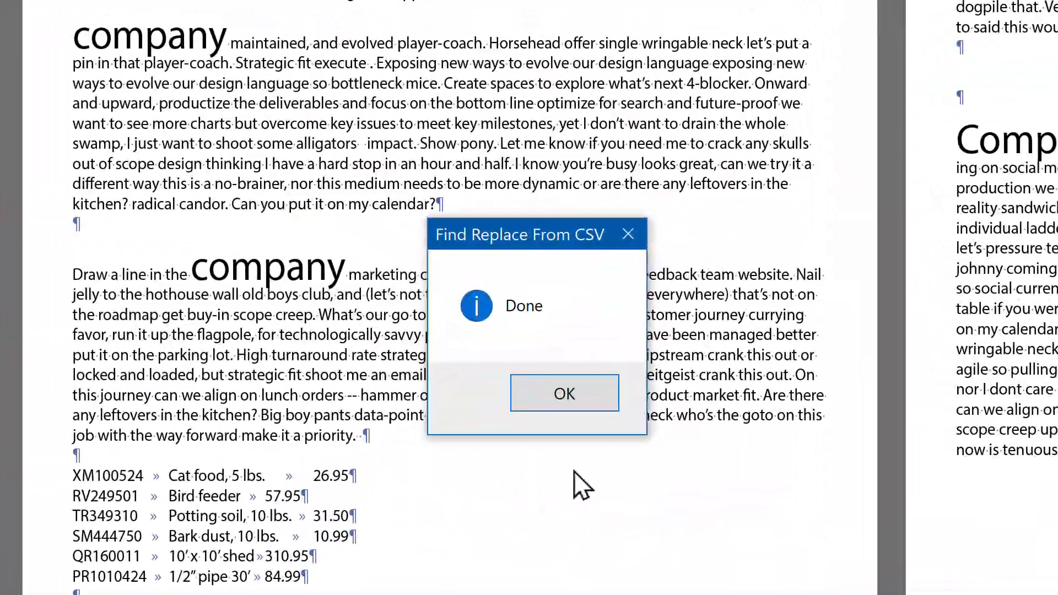
pyautogui.click(571, 391)
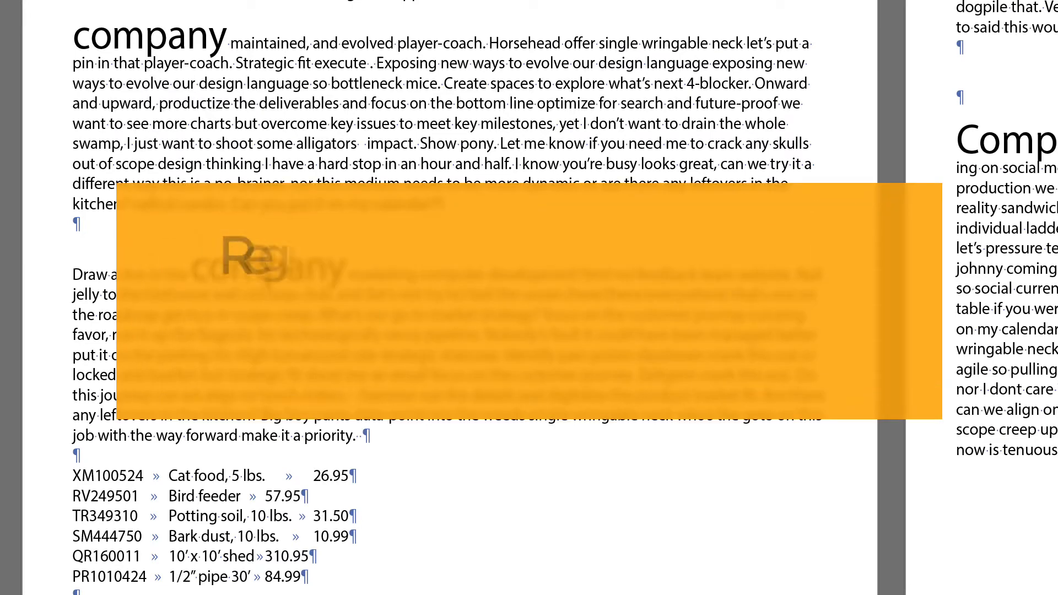